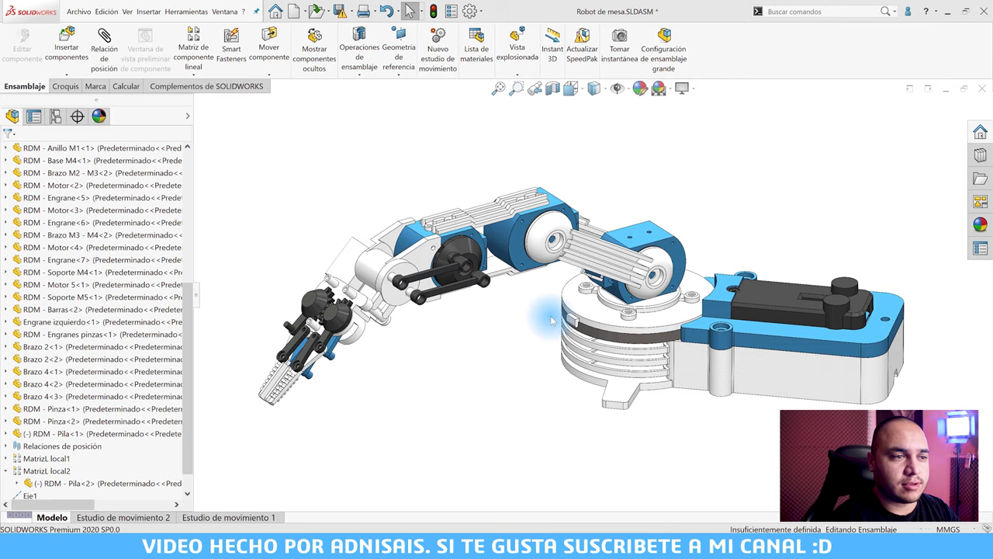
- Orbit the robot arm, hiding the white battery housing with Tab and restoring it with Shift+Tab
drag(552, 320, 559, 317)
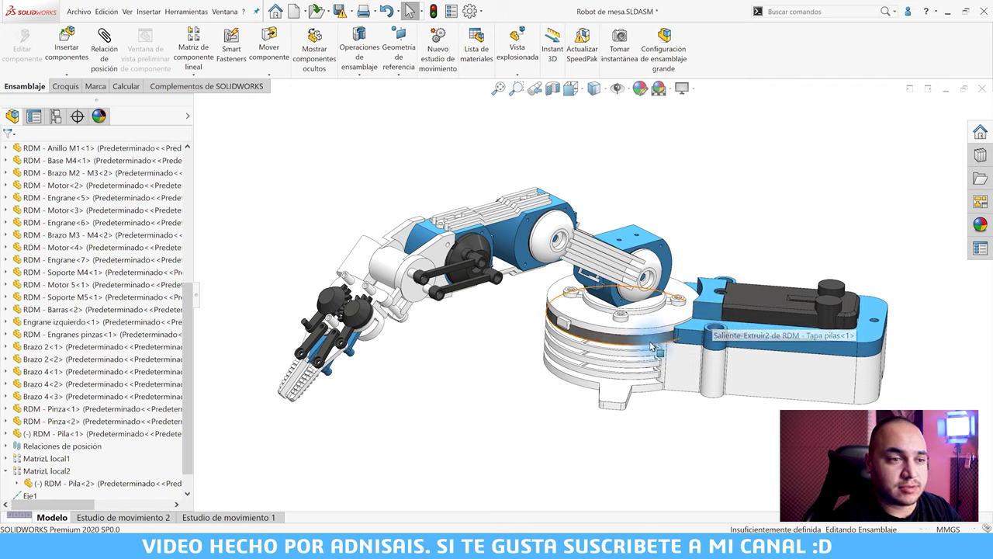
click(677, 427)
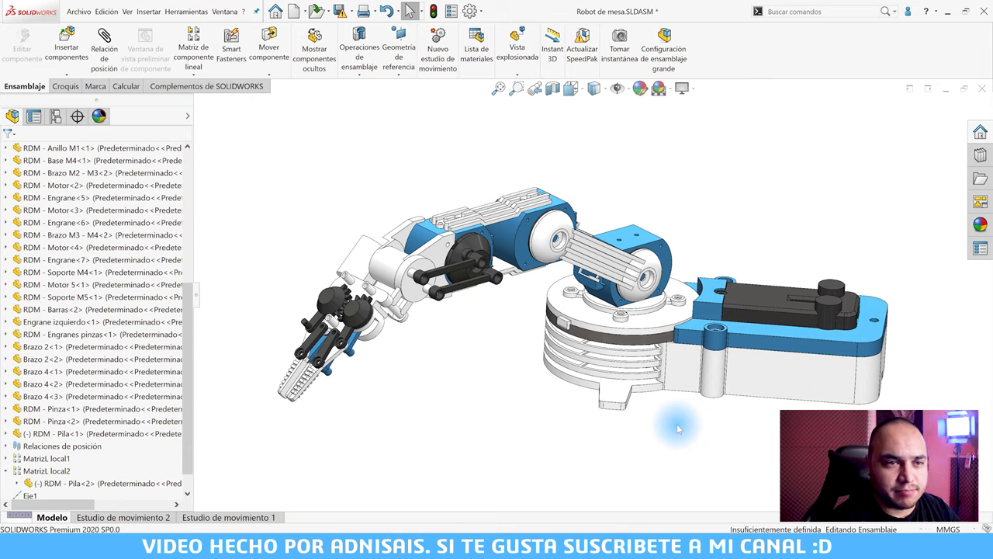
key(Tab)
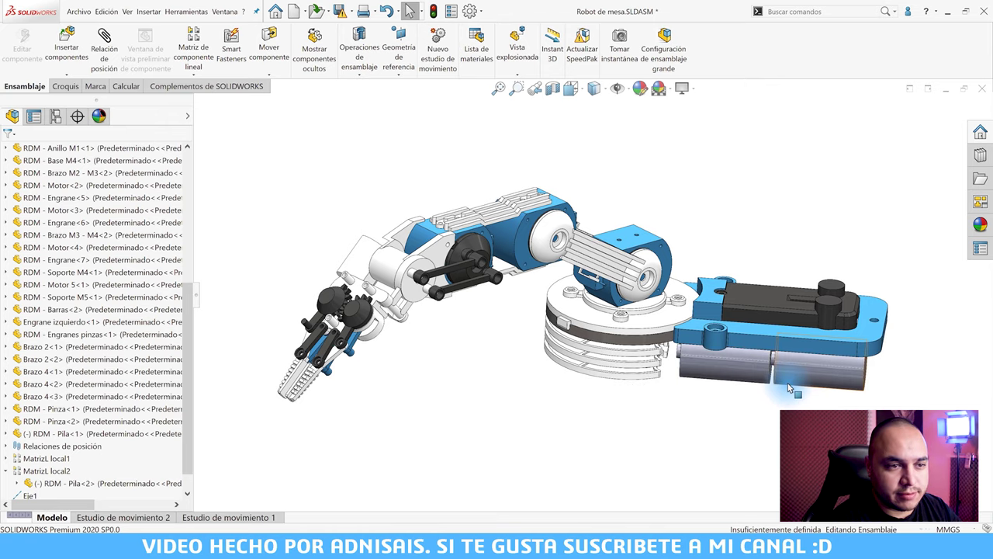
mouse_move(784, 380)
middle_down()
mouse_move(772, 342)
mouse_move(792, 350)
mouse_move(792, 366)
middle_up()
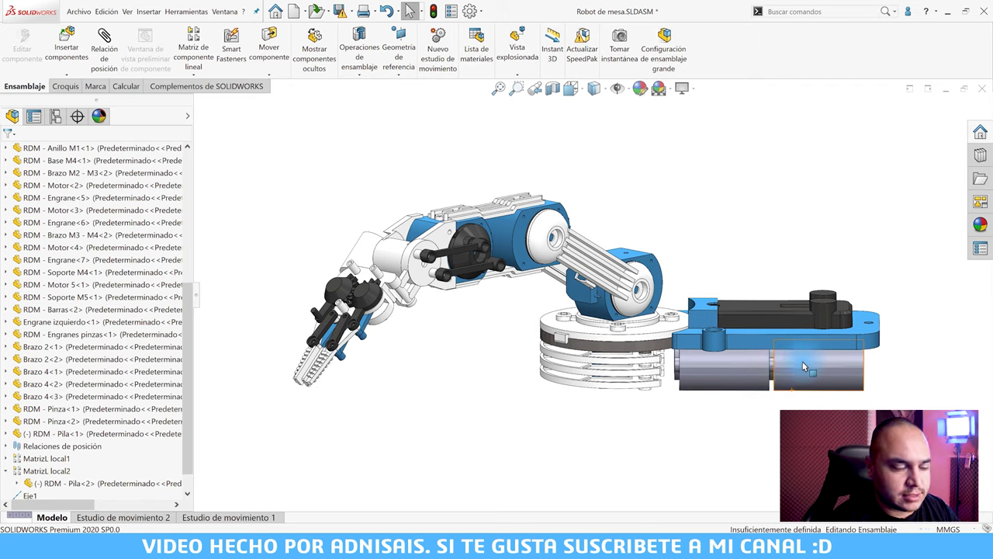
key(shift+Tab)
click(776, 236)
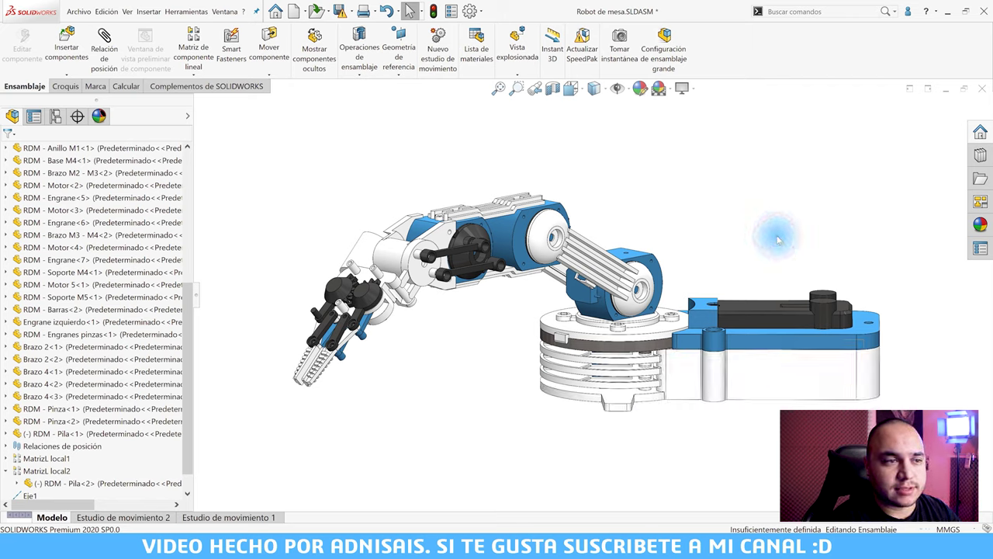
click(776, 228)
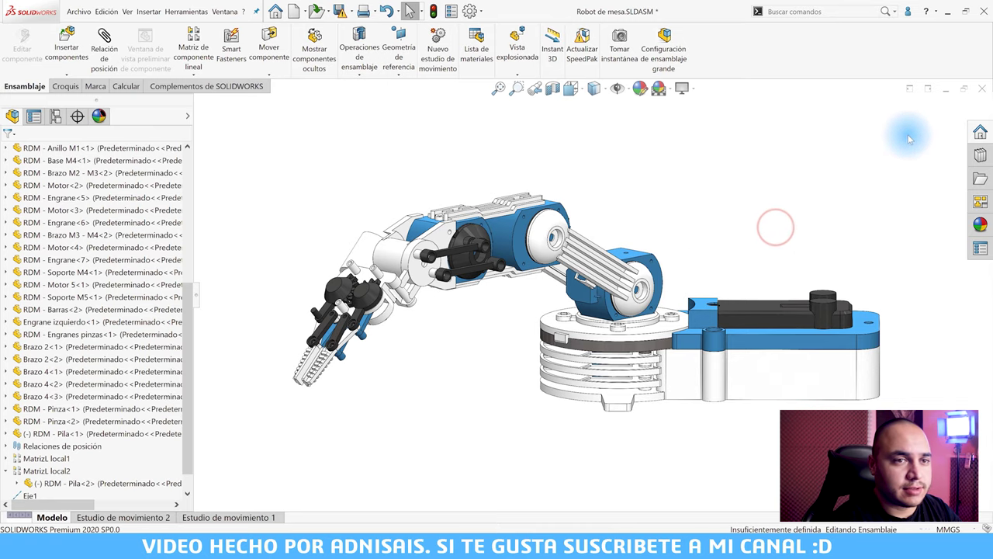
- Close the robot arm assembly, choosing No guardar to discard its changes
click(981, 90)
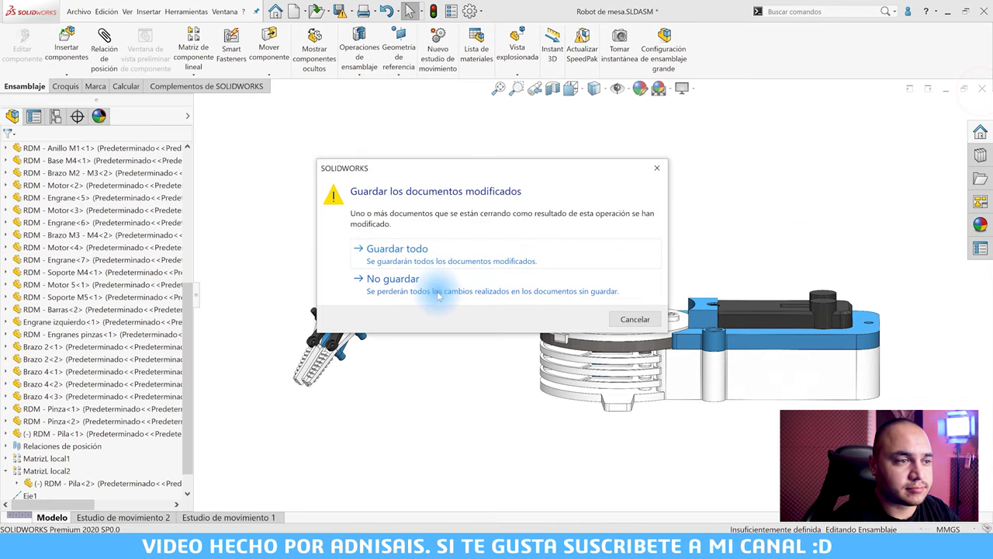
click(438, 295)
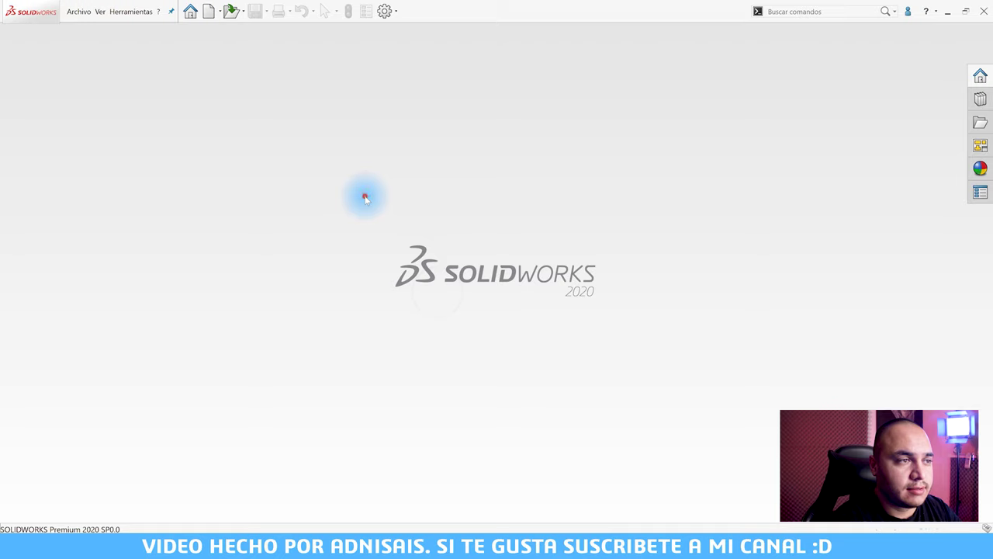
click(364, 195)
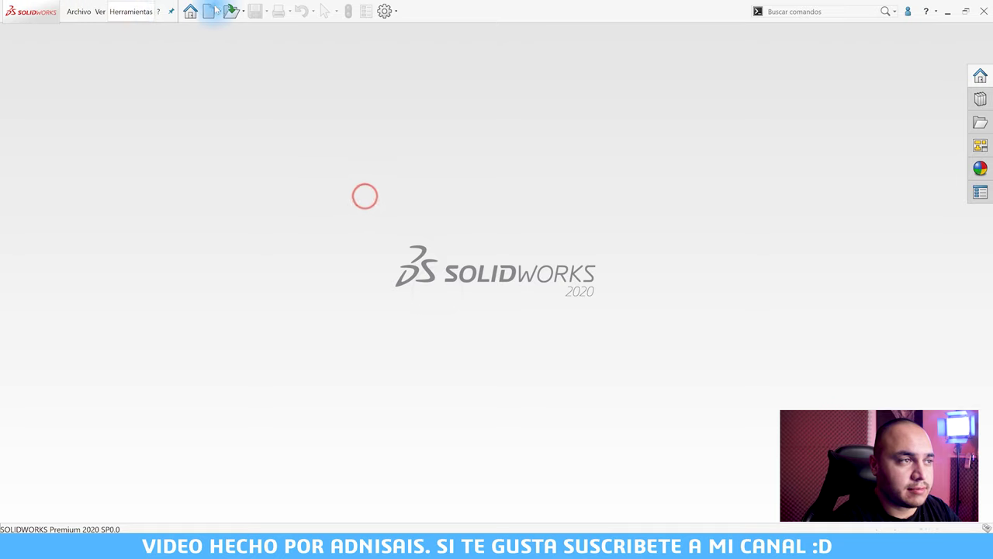
click(215, 57)
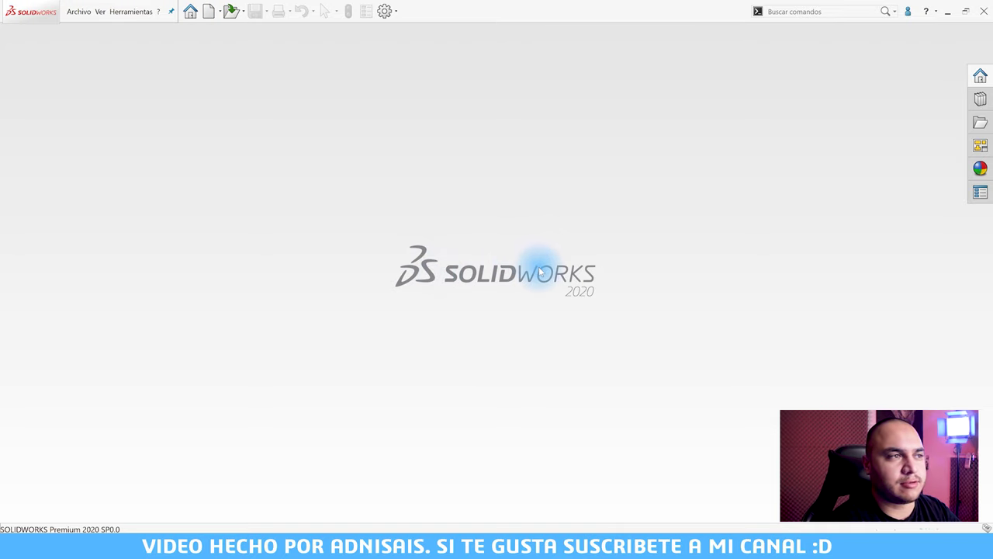
- Start a new document from the Pieza part template, creating the blank part Pieza1
click(208, 16)
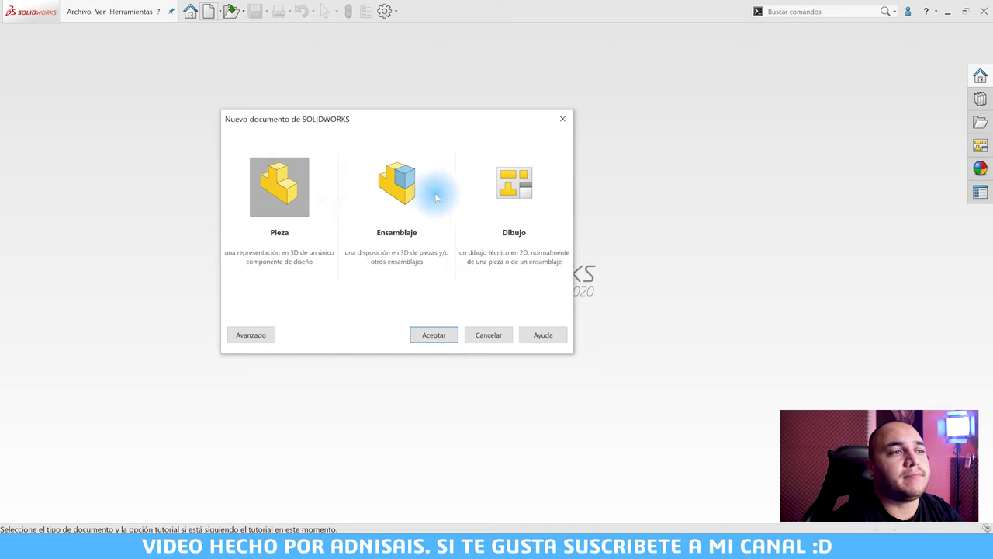
click(250, 335)
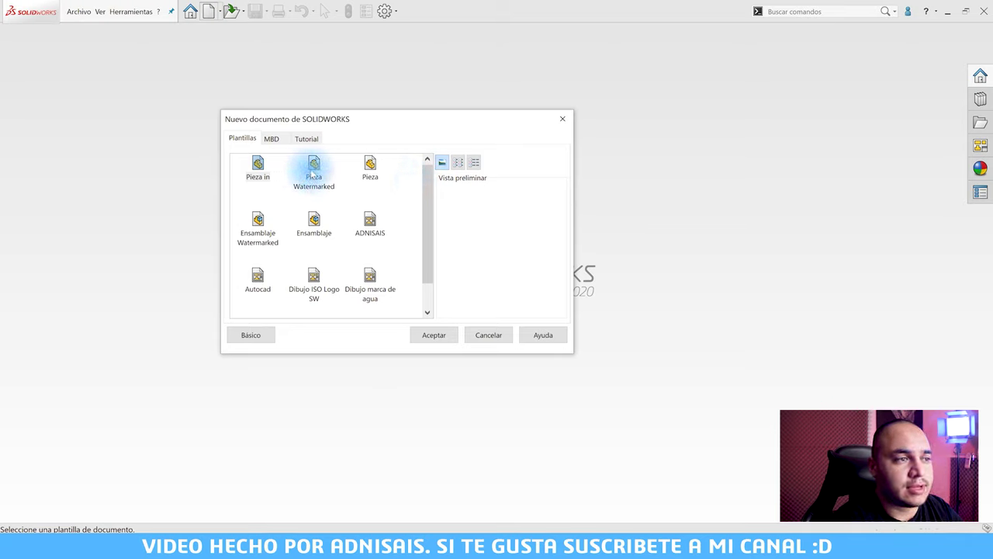
click(262, 173)
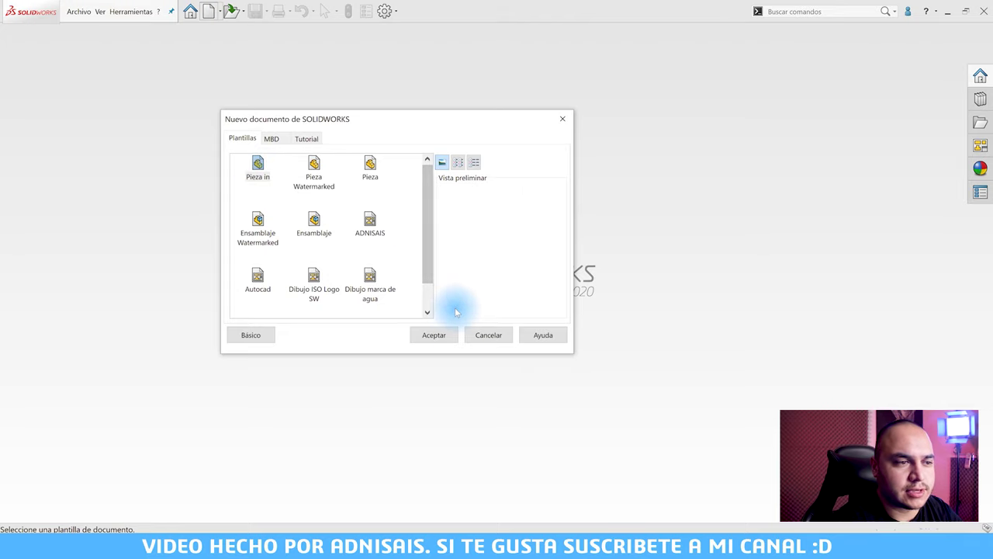
click(262, 336)
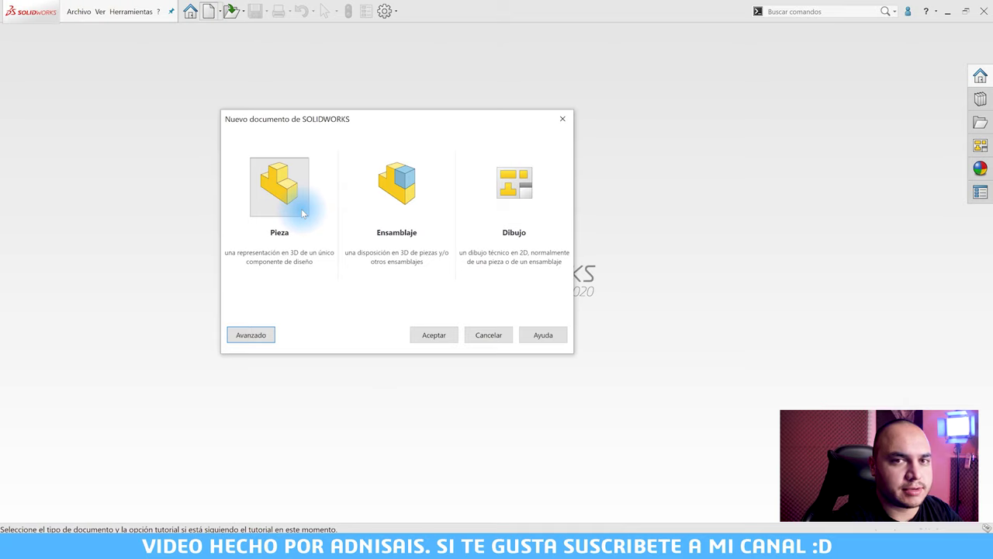
click(304, 212)
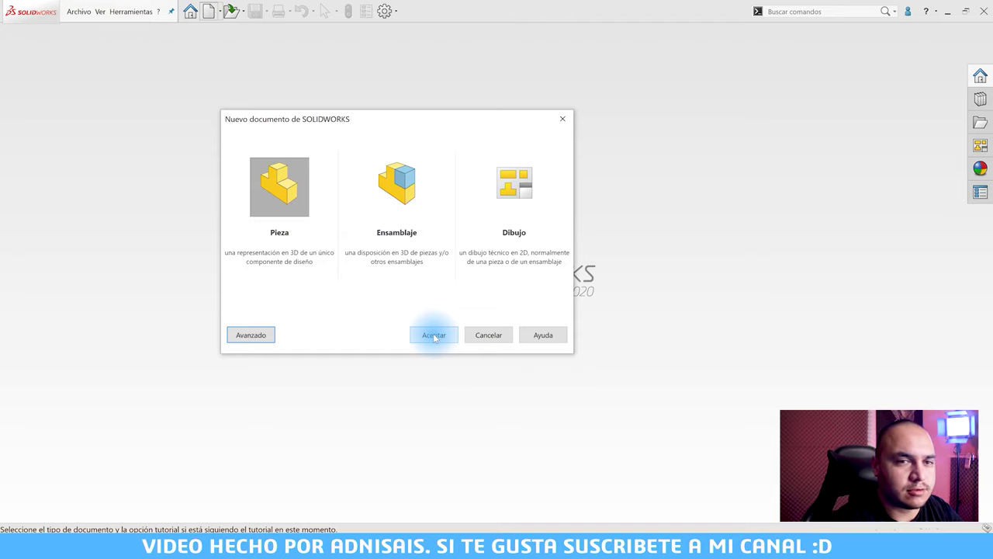
click(434, 335)
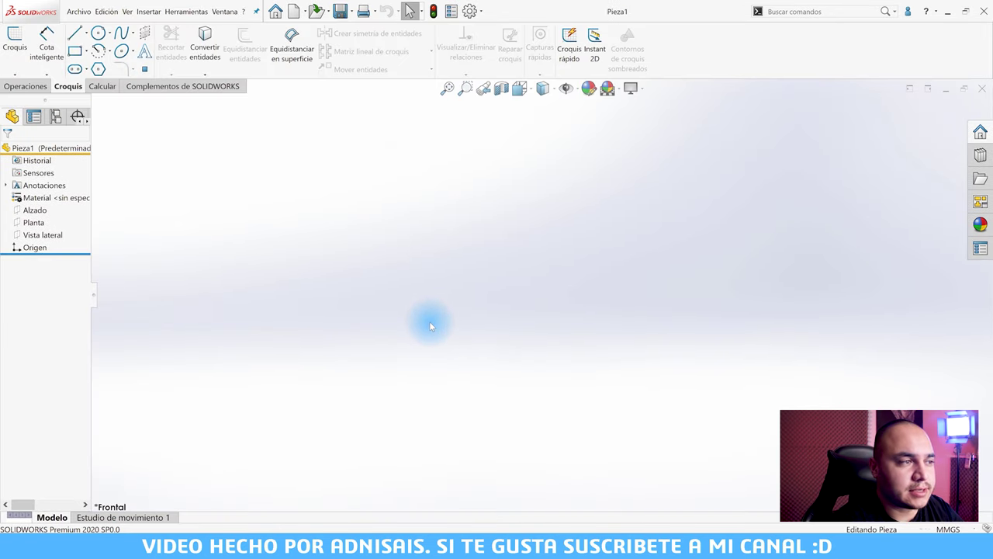
- Switch the CommandManager to the Operaciones tab showing extrude and revolve commands
click(430, 323)
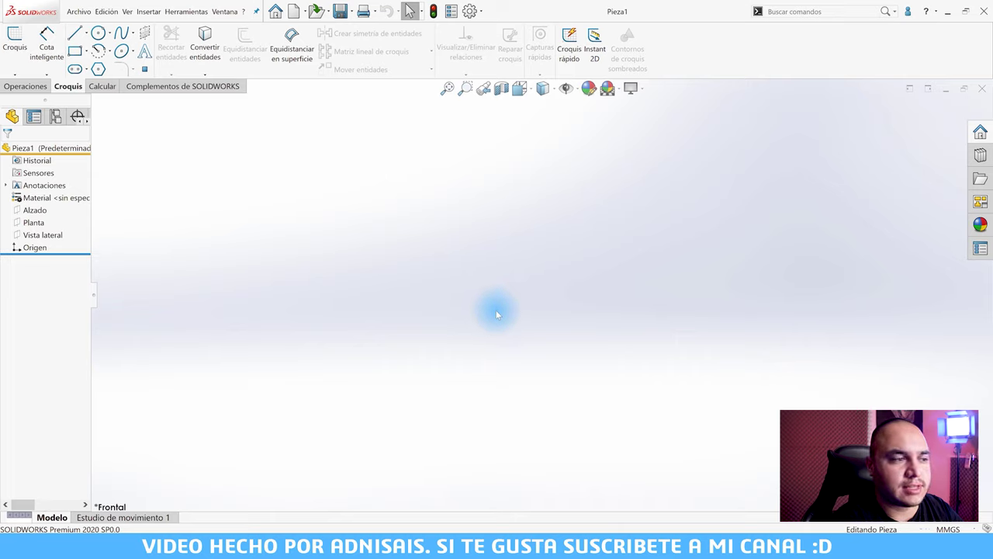
click(33, 84)
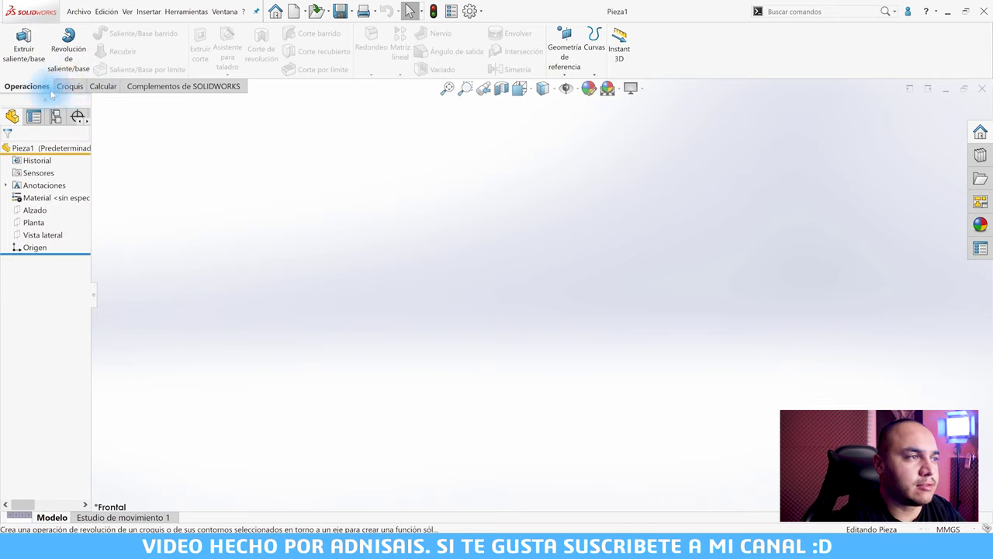
click(164, 91)
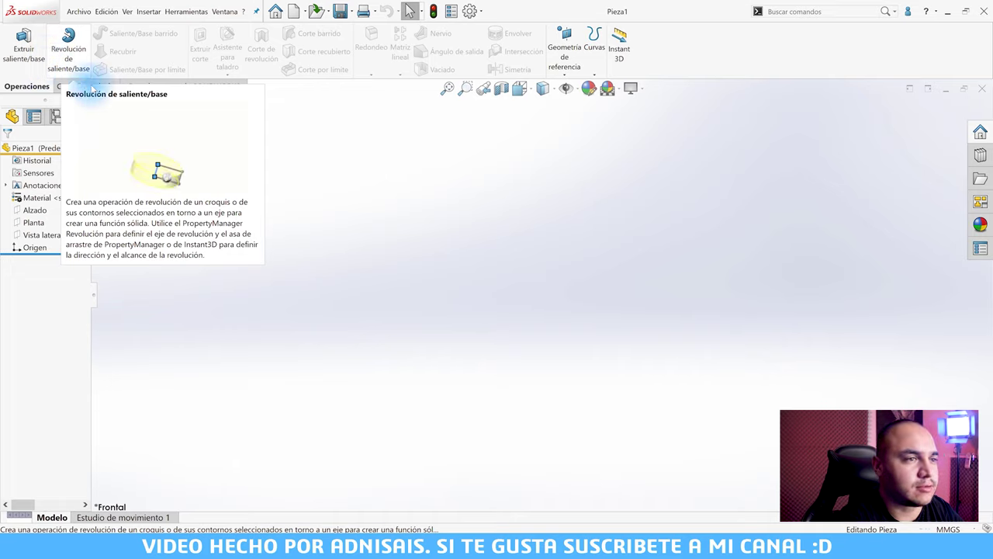
click(258, 122)
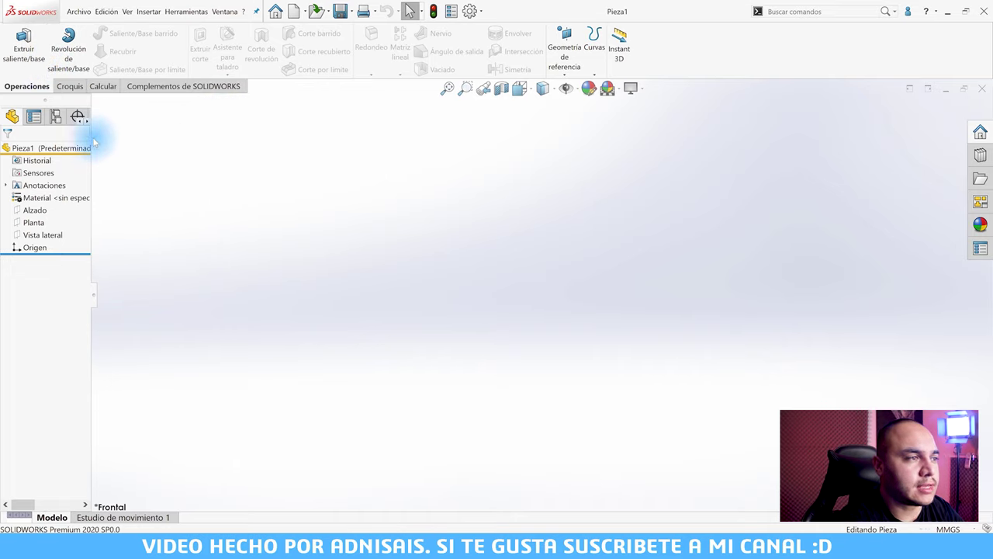
- Drag the FeatureManager panel border wider, then pull it back slightly narrower
drag(91, 140, 214, 148)
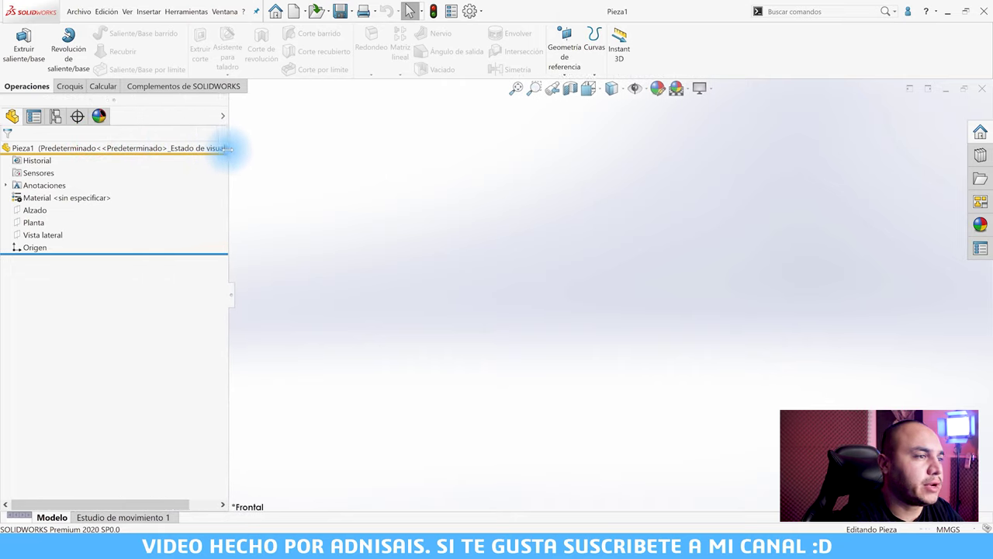
drag(213, 147, 144, 148)
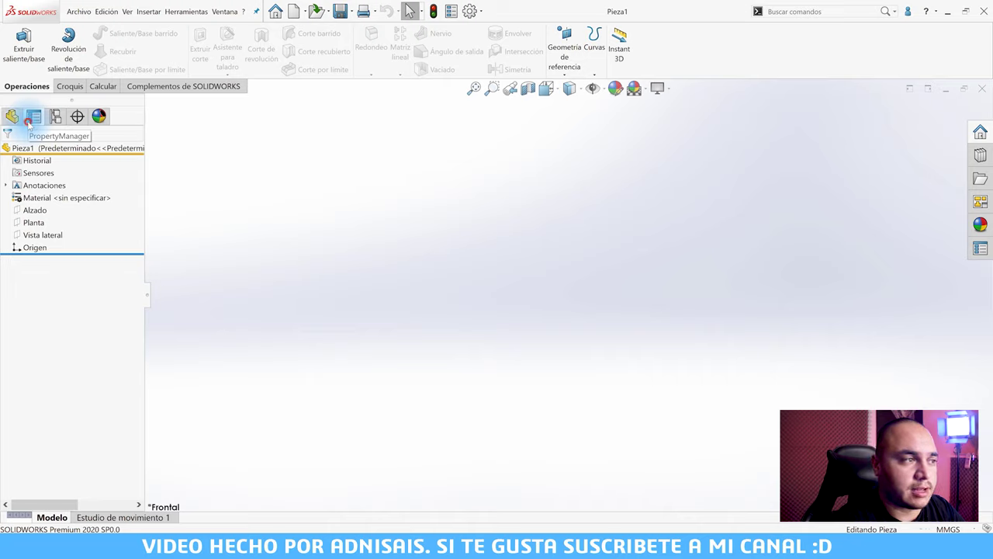
- Cycle the left panel through PropertyManager, ConfigurationManager (Predeterminado) and DimXpertManager
click(33, 118)
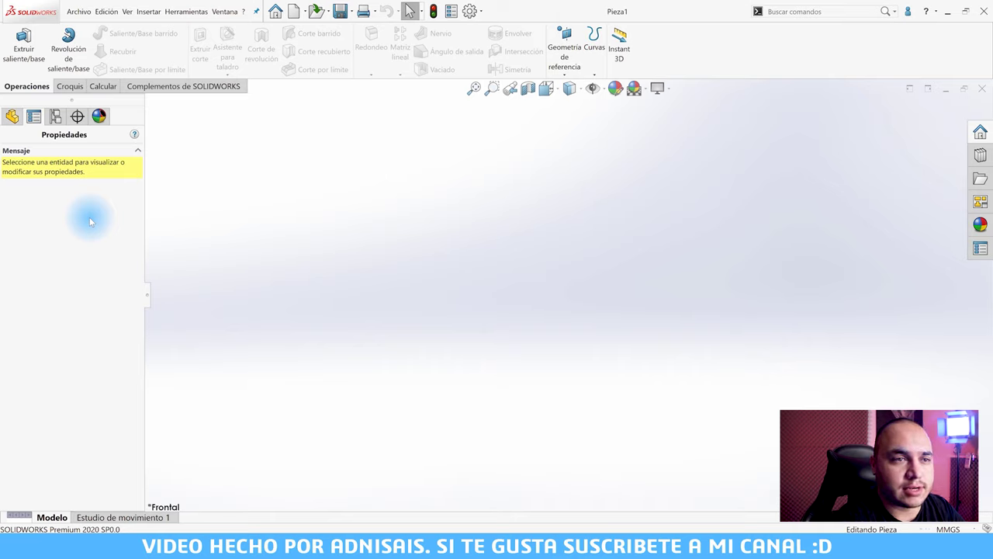
click(56, 118)
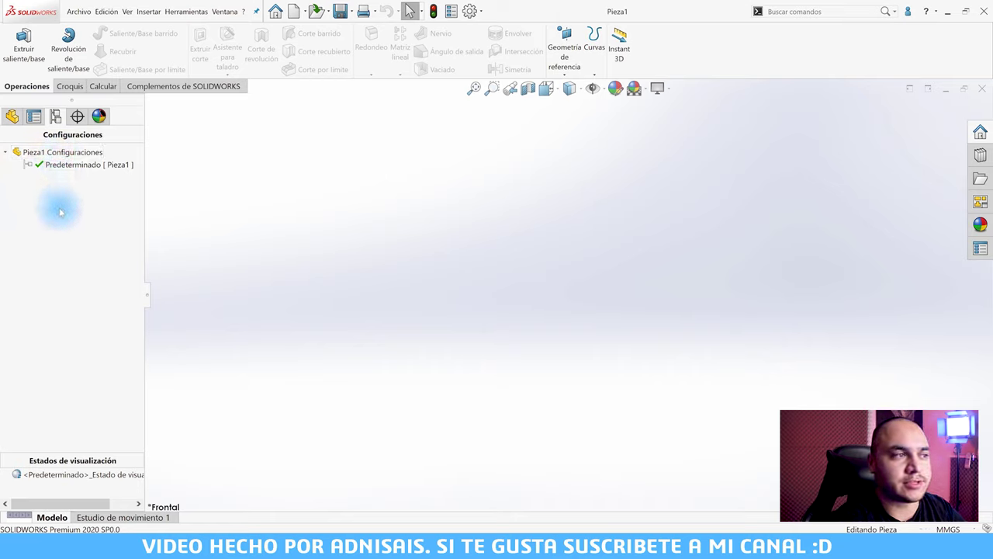
click(77, 116)
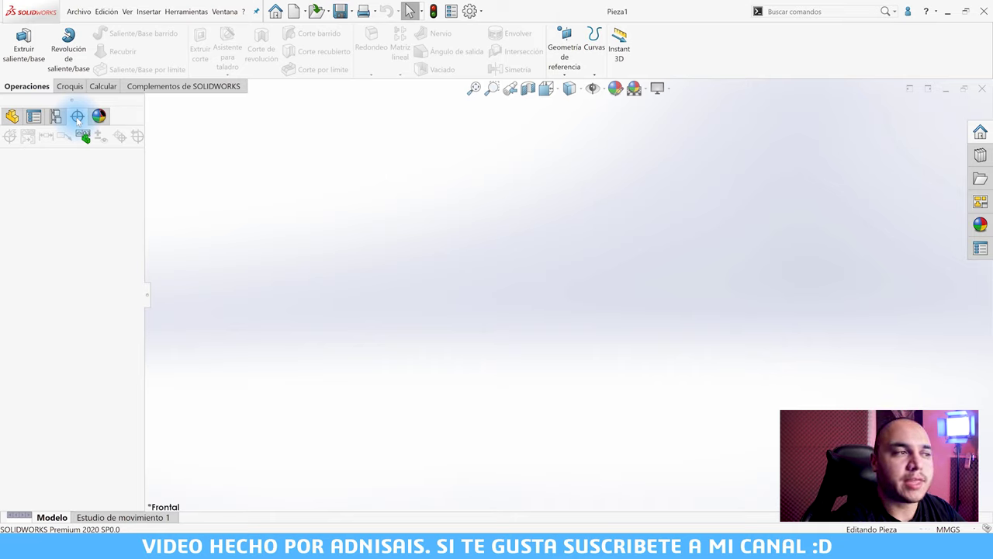
- Show the DisplayManager Apariencias list, which reports no appearances assigned to Pieza1
click(324, 217)
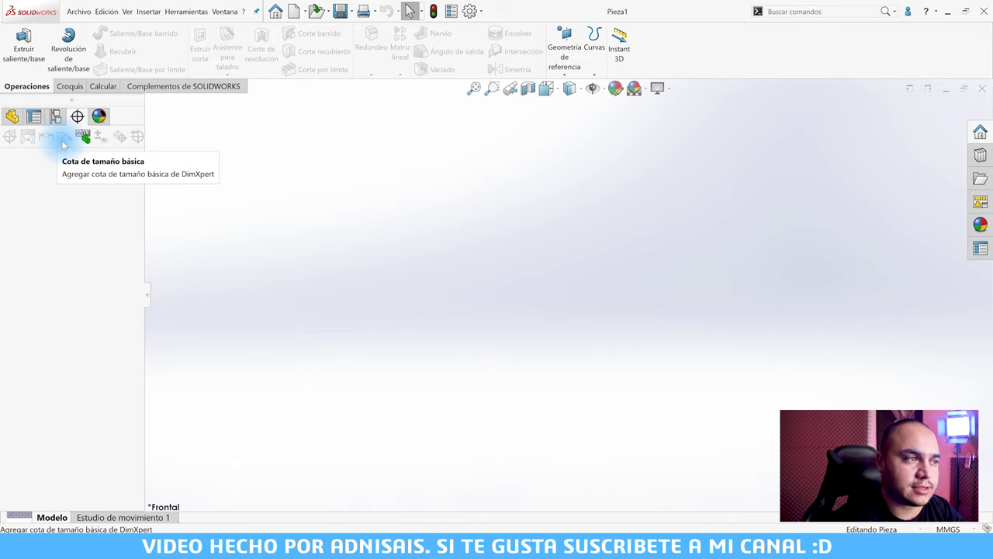
click(100, 117)
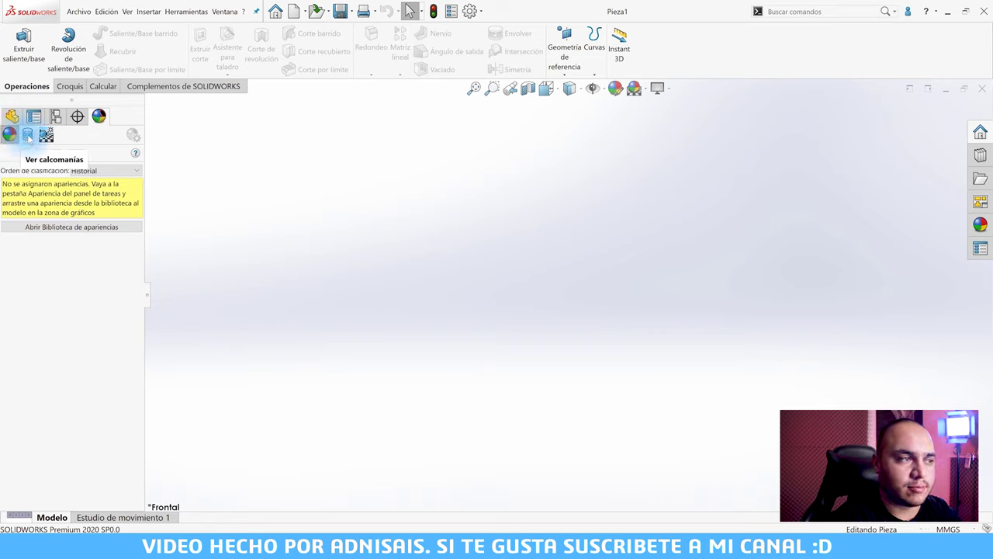
click(47, 137)
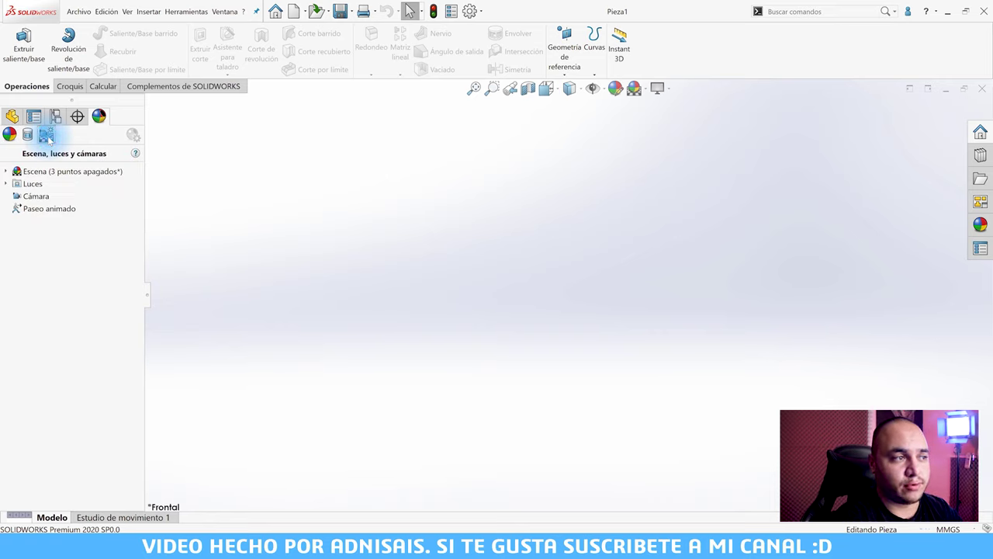
click(10, 135)
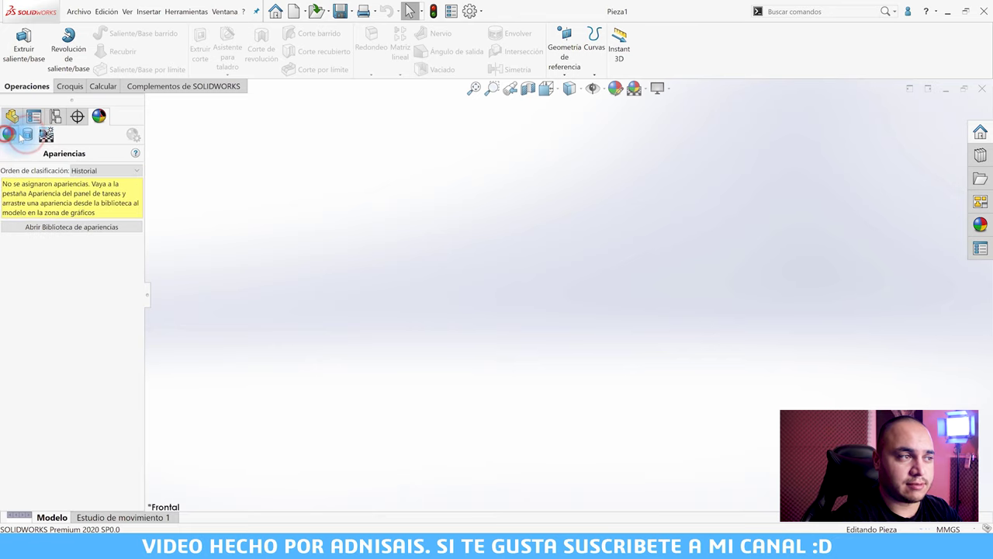
click(316, 200)
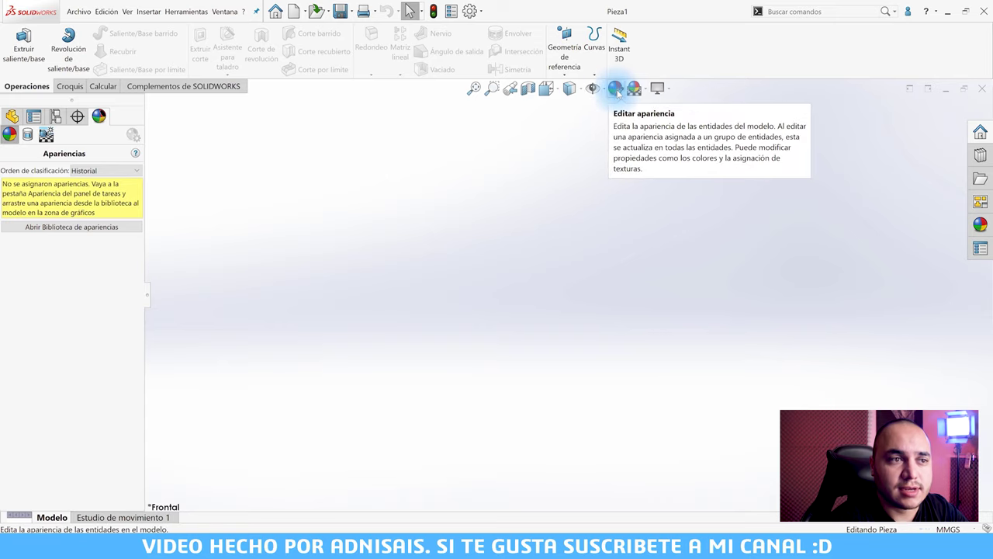
click(659, 88)
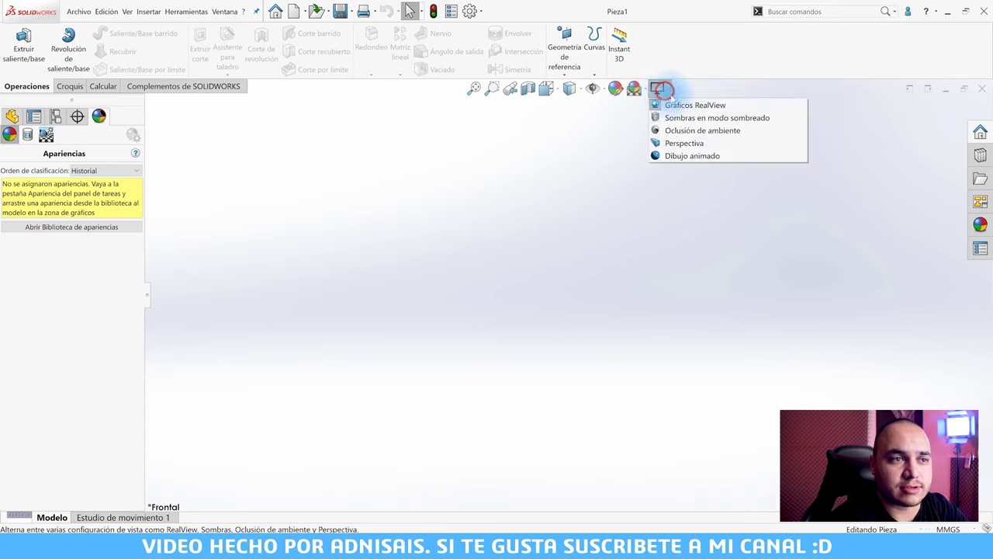
click(703, 193)
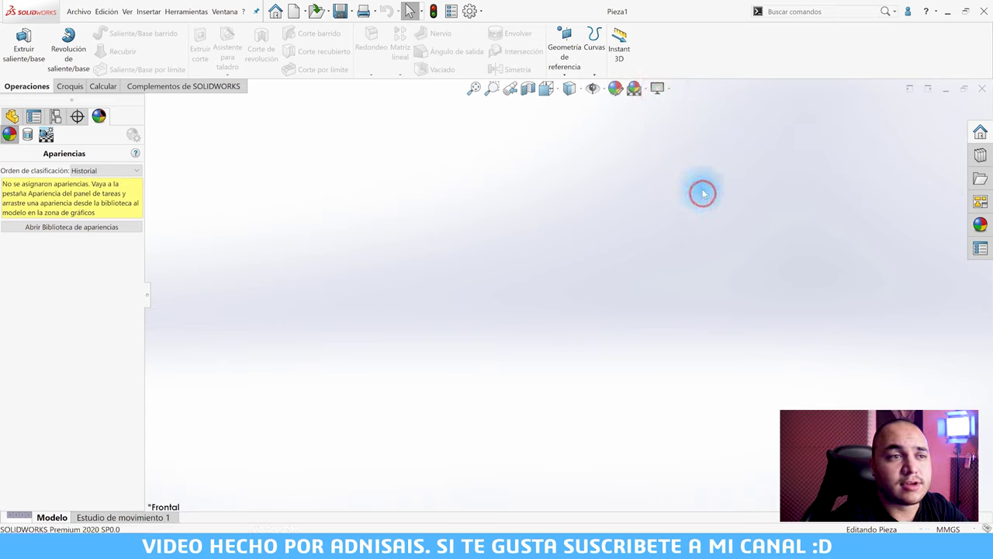
click(977, 153)
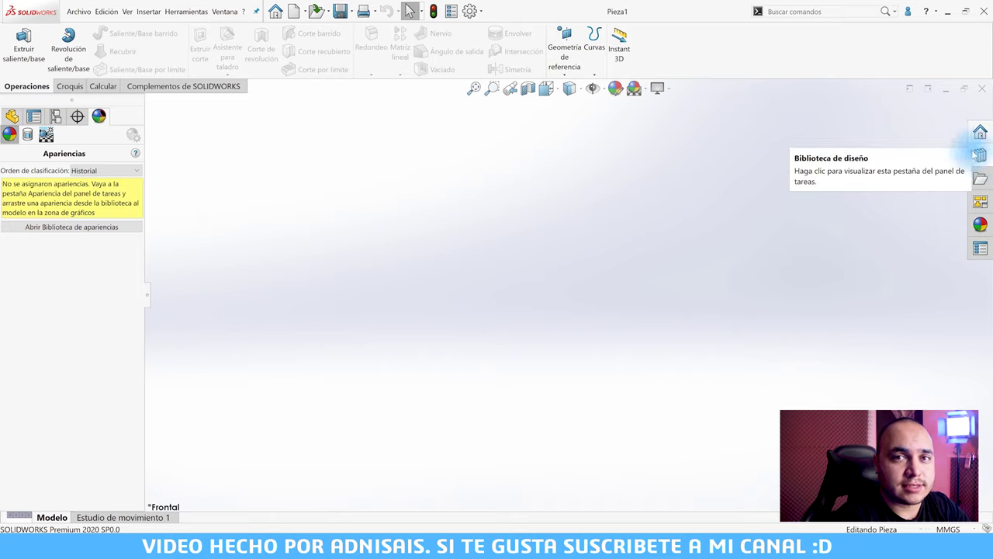
- Browse the task pane's SOLIDWORKS Resources, Design Library folders, and finally File Explorer
click(980, 133)
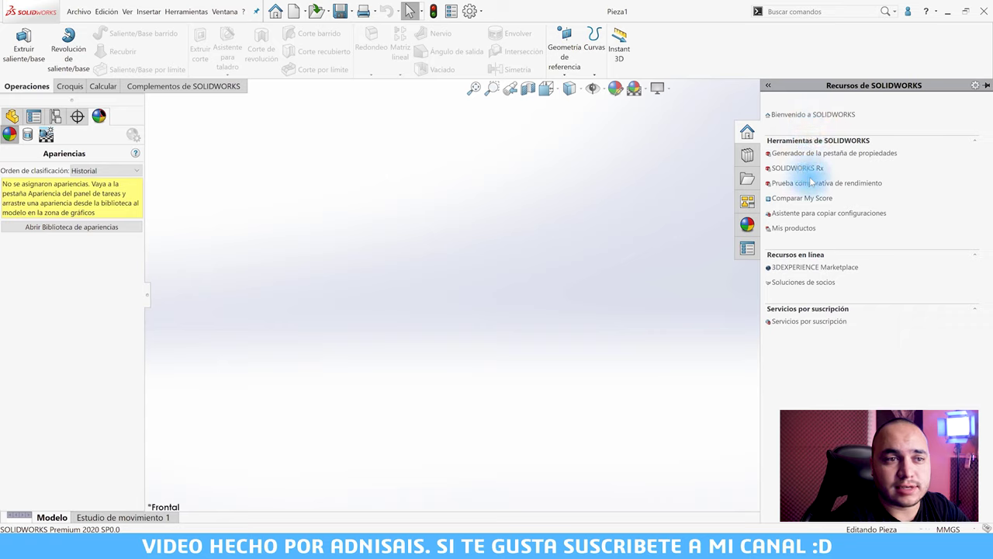
click(747, 153)
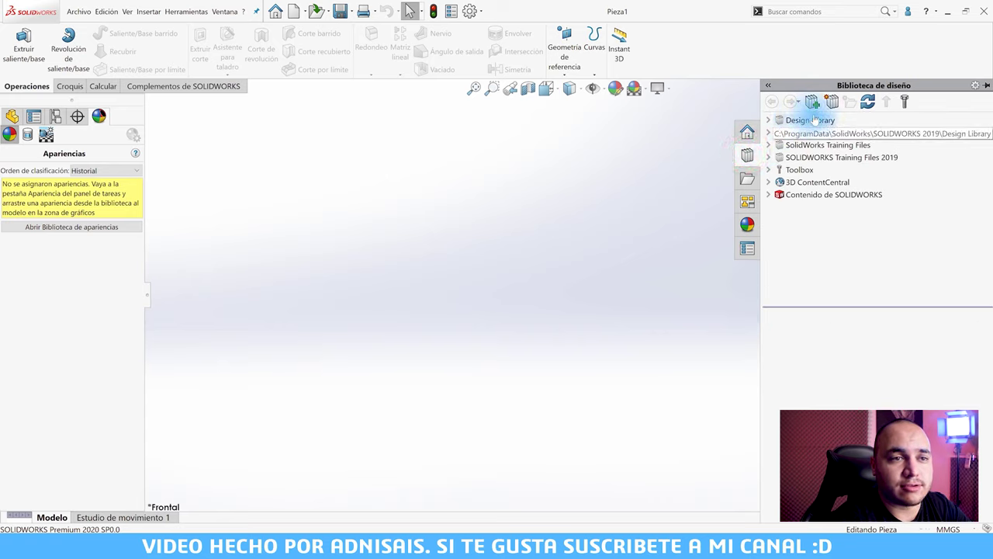
click(807, 122)
click(838, 133)
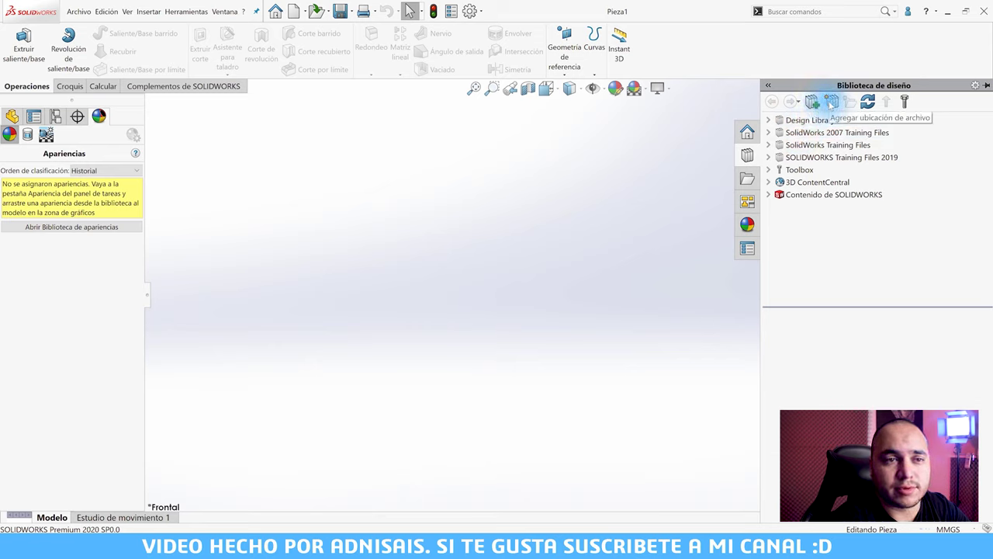
click(747, 179)
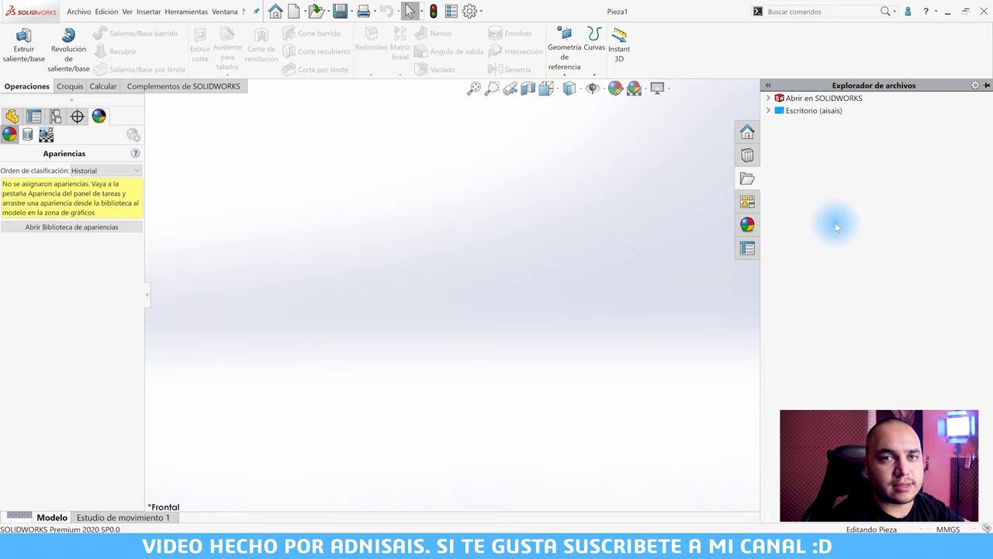
- In Apariencias(color), preview the Plástico finishes, Pintura and Caucho appearance folders
click(747, 224)
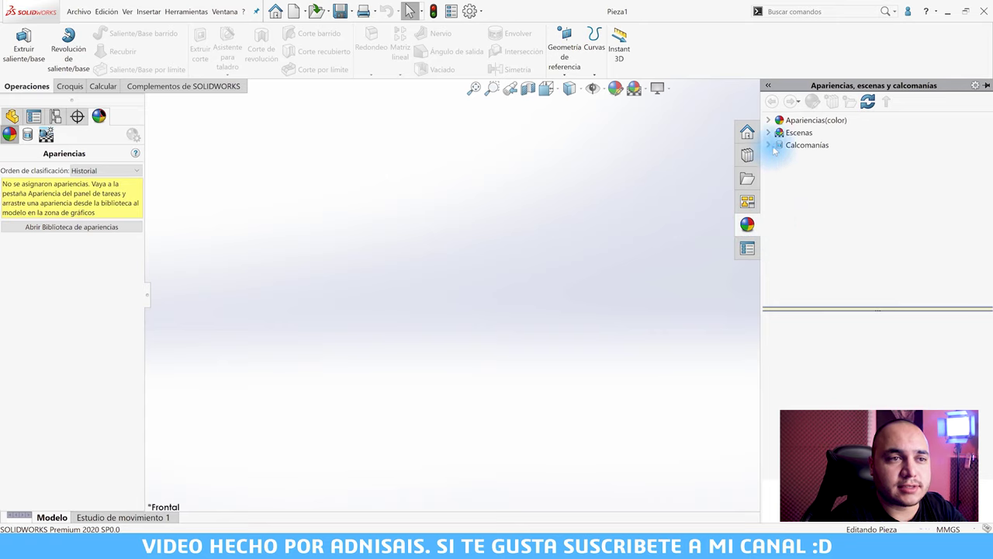
click(769, 120)
click(780, 133)
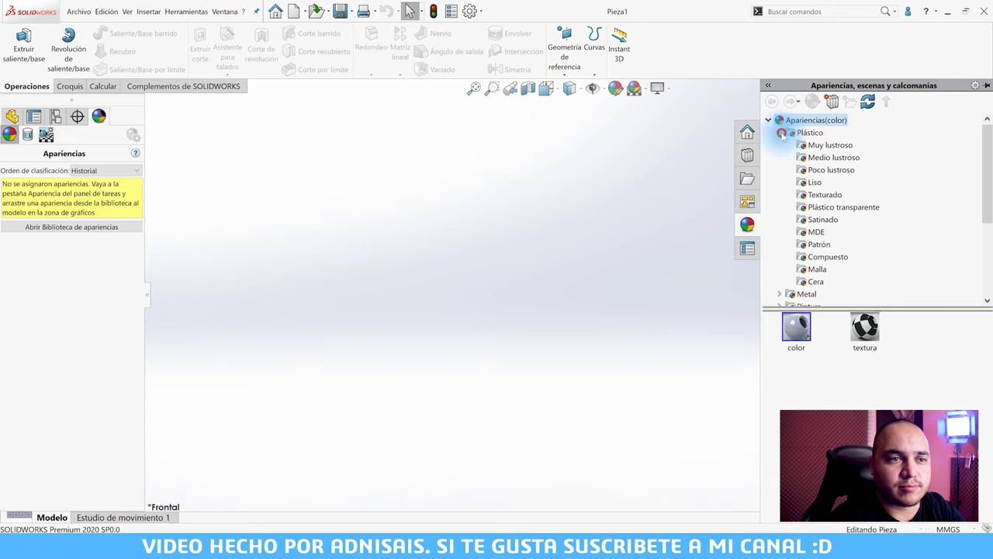
click(813, 145)
click(827, 157)
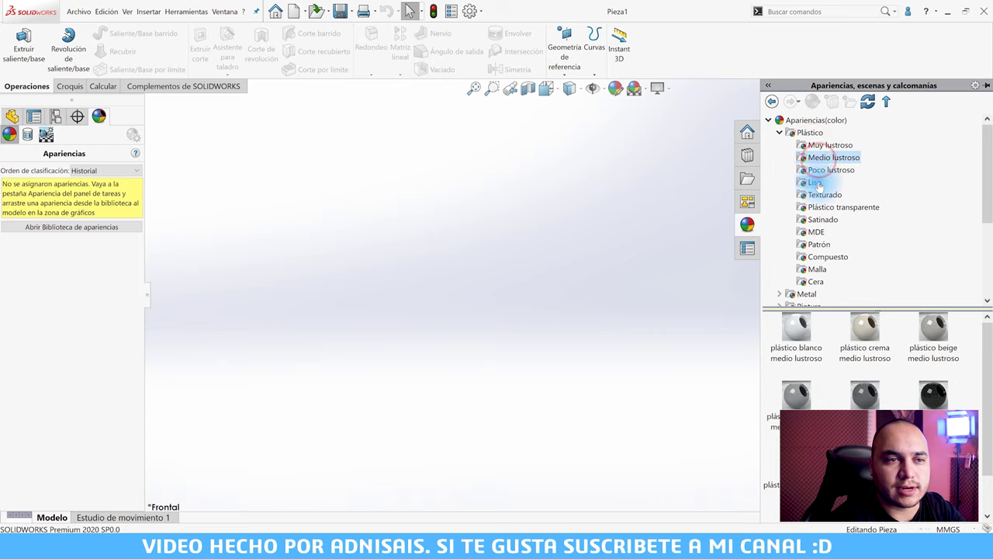
click(814, 182)
click(780, 133)
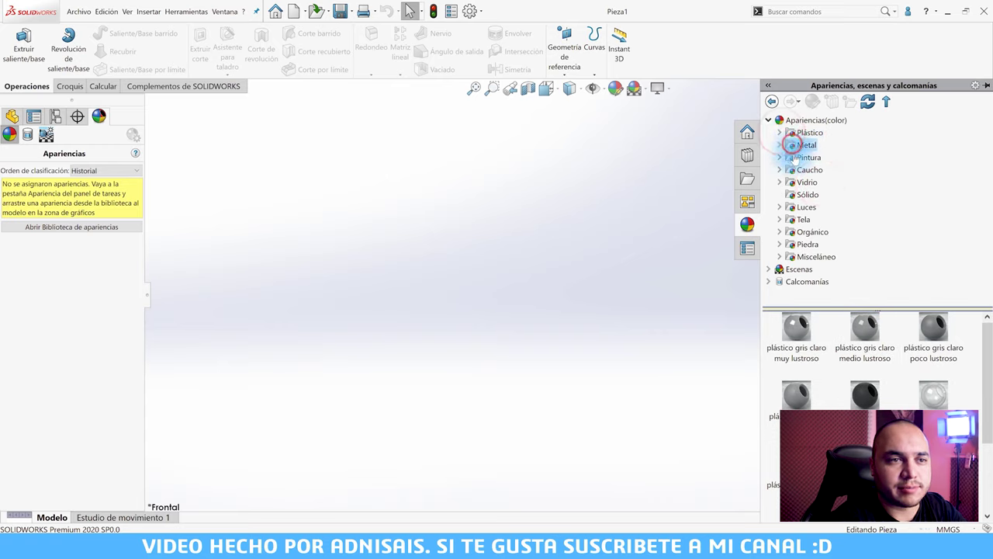
click(809, 157)
click(809, 170)
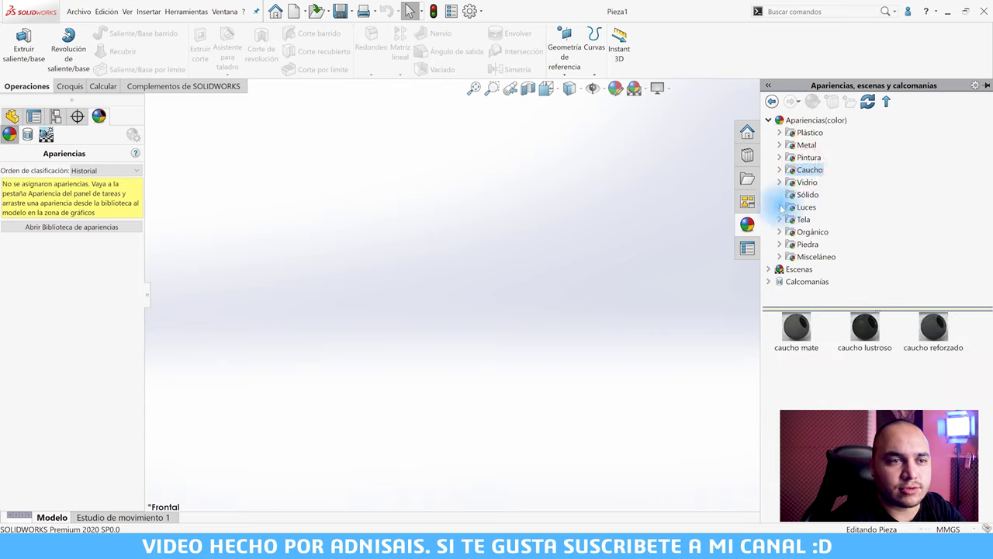
click(767, 120)
- Preview Escenas de estudio scenes and logotipos decals, then collapse back to Apariencias(color)
click(768, 133)
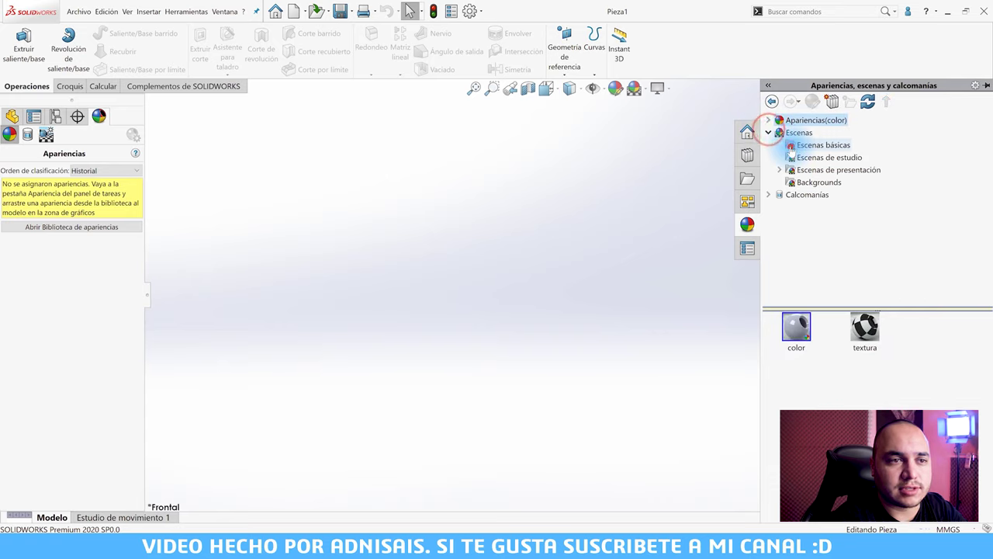
click(818, 158)
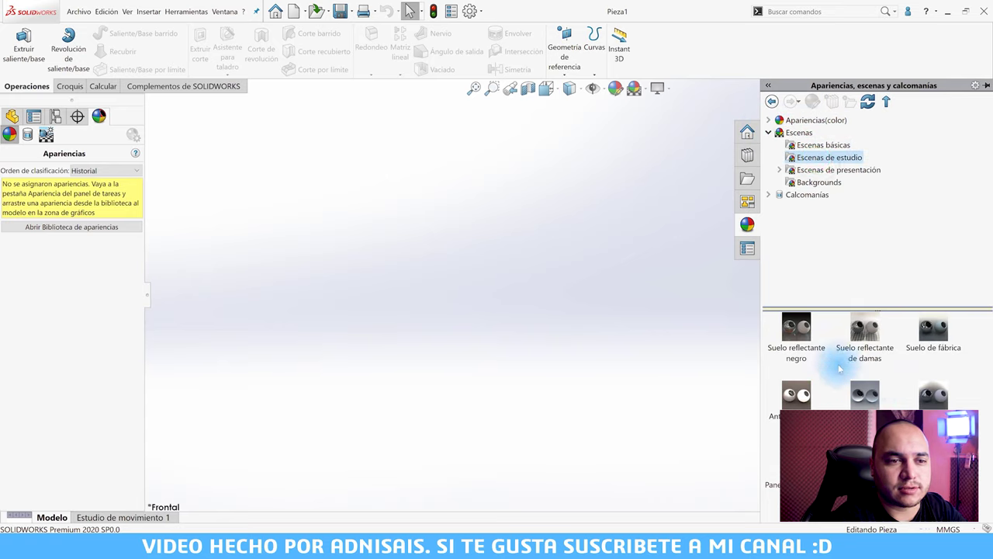
click(769, 133)
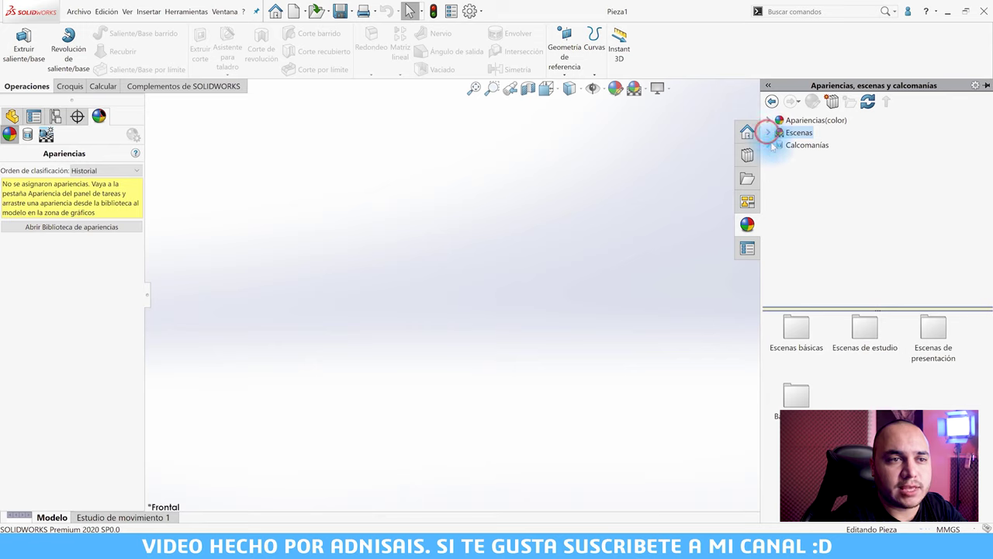
click(768, 145)
click(825, 158)
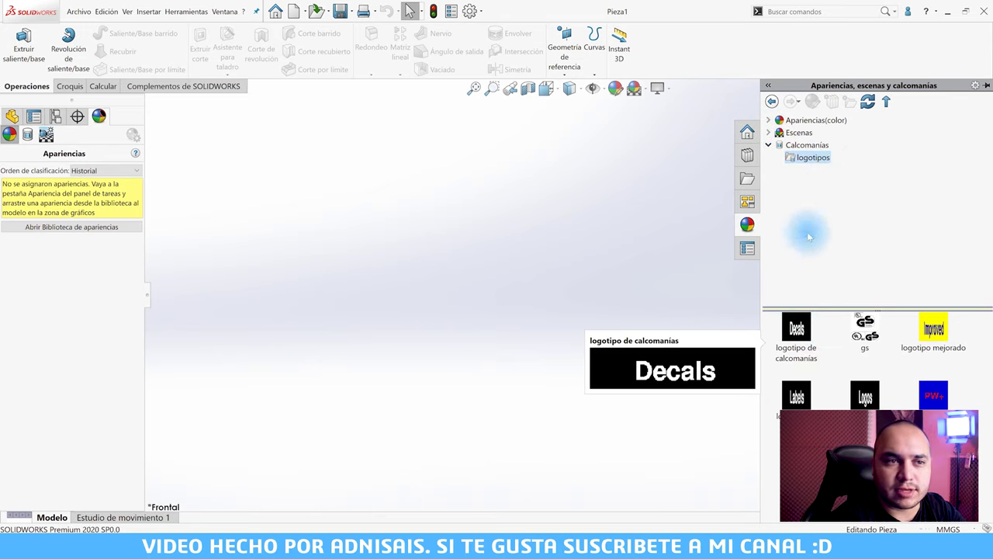
click(769, 145)
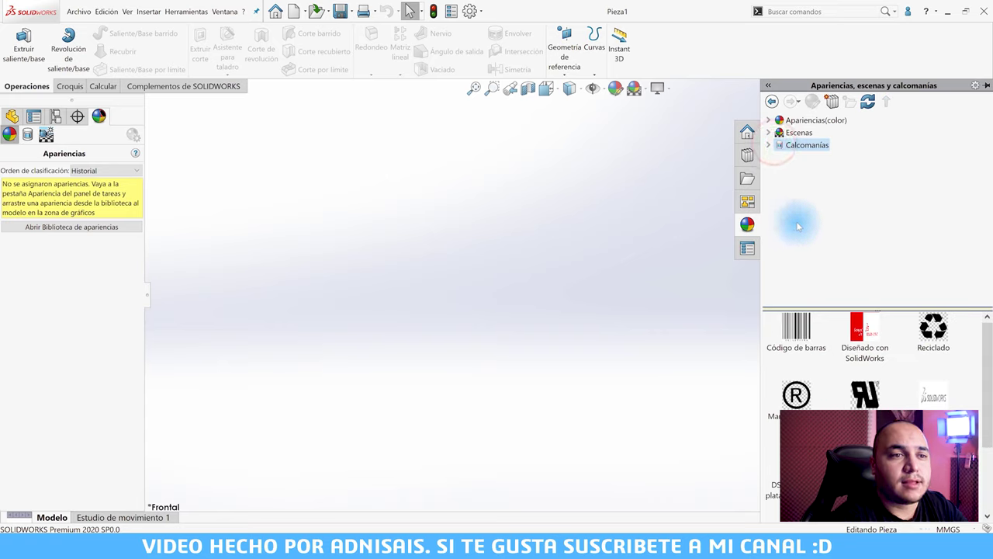
click(795, 121)
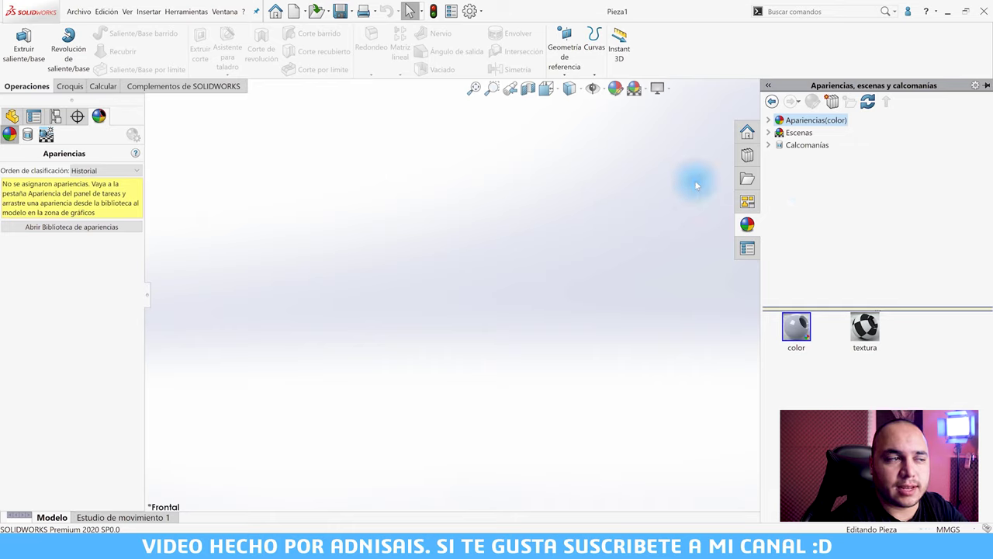
- Show the FeatureManager tree, revisit the appearances library, then open Propiedades personalizadas
click(11, 118)
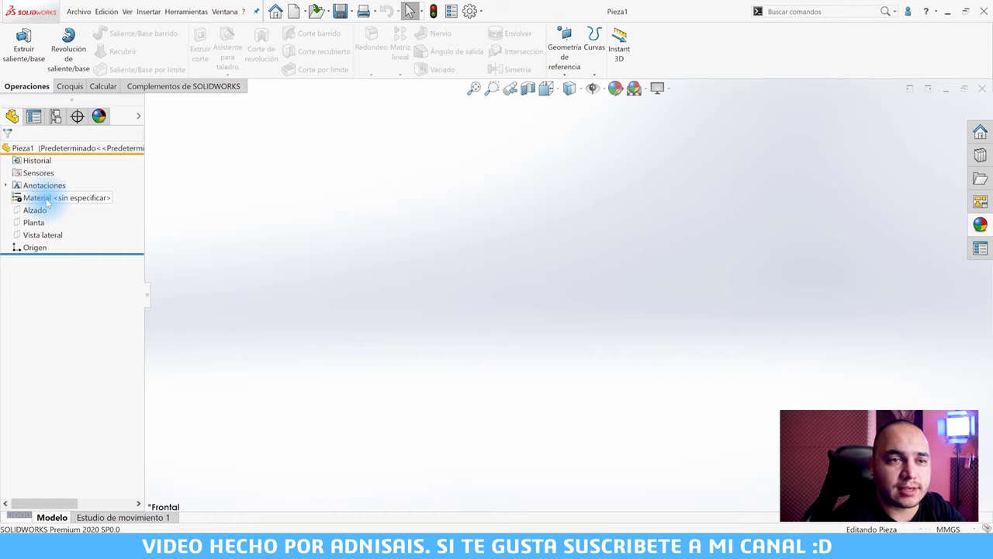
click(981, 224)
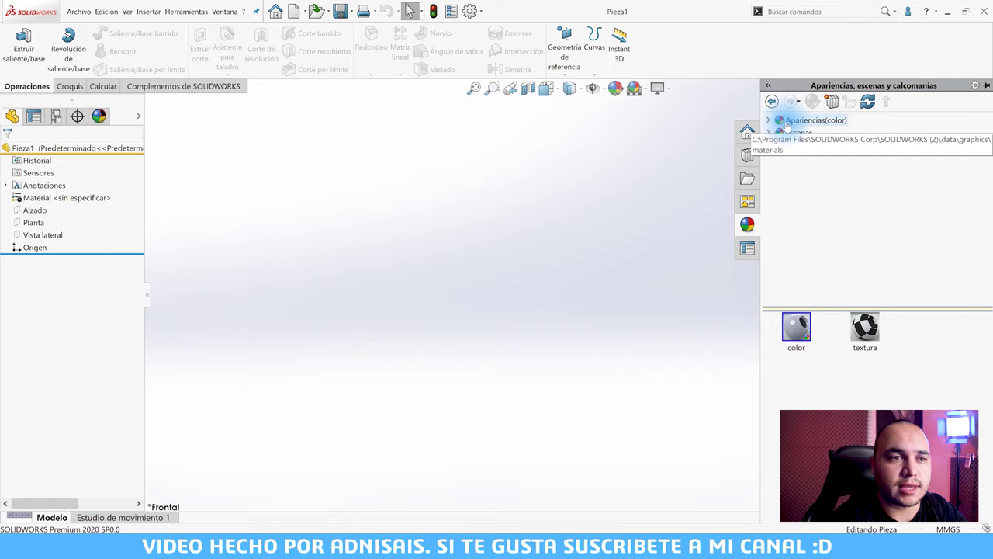
click(772, 120)
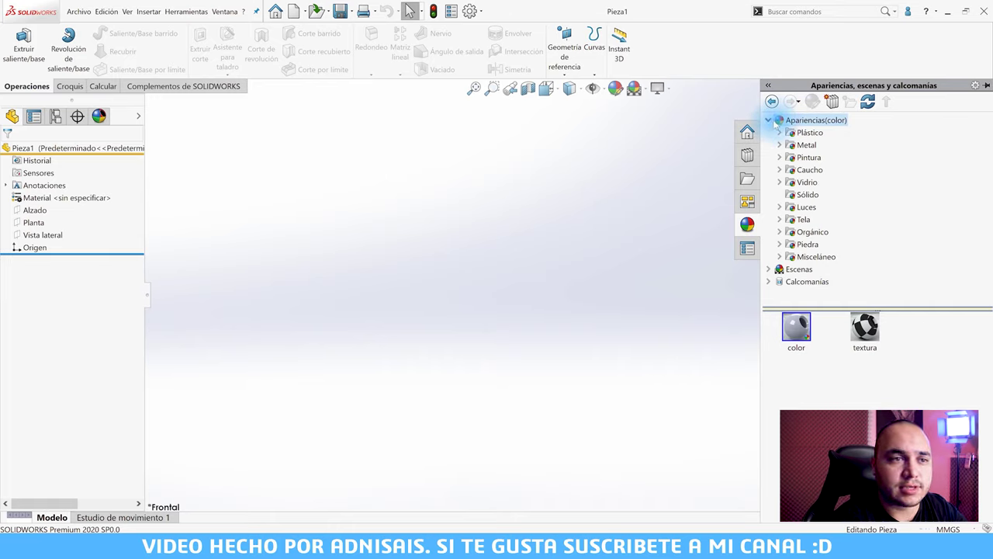
click(773, 122)
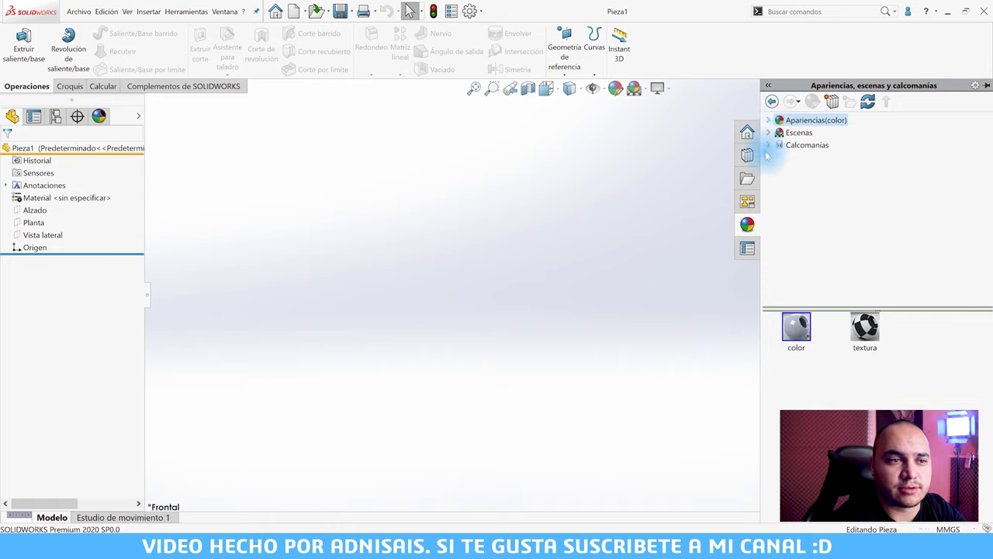
click(747, 248)
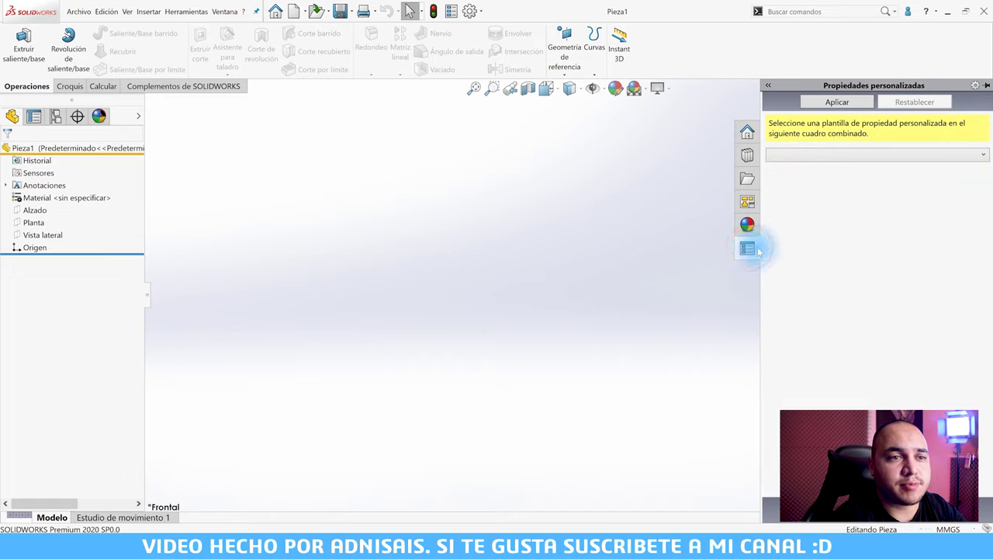
- Load the first .prtprp custom property template showing Material and Peso, then collapse the task pane
click(829, 156)
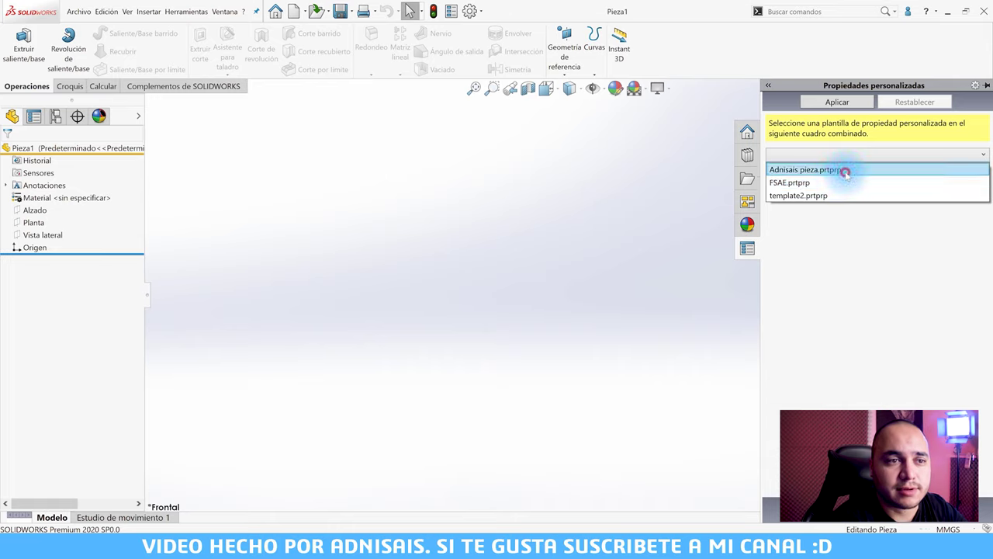
click(845, 172)
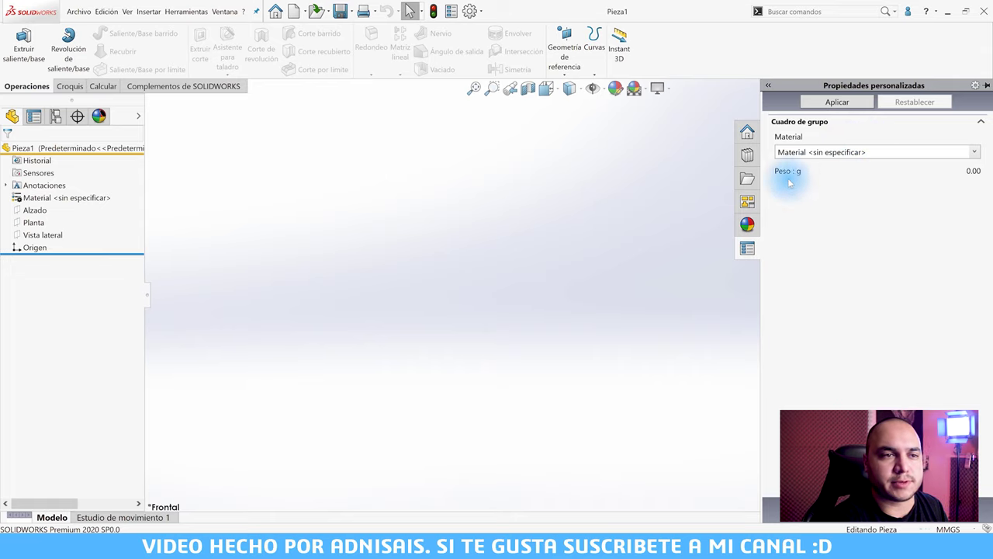
click(639, 168)
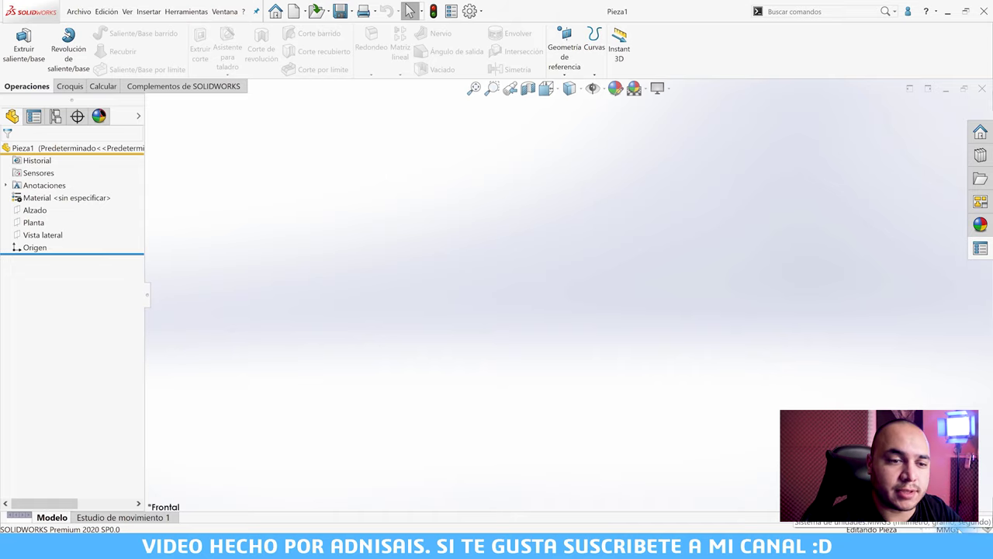
click(959, 528)
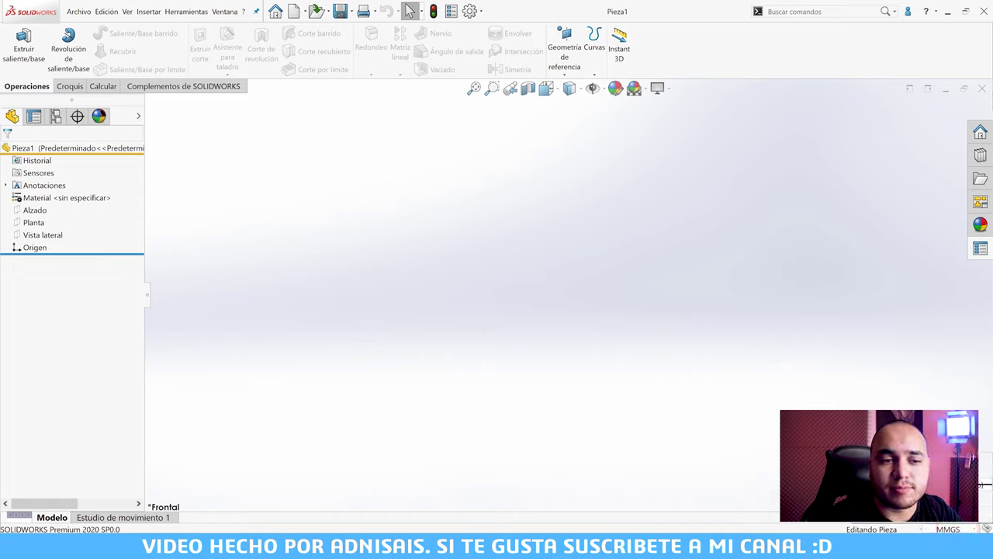
click(765, 423)
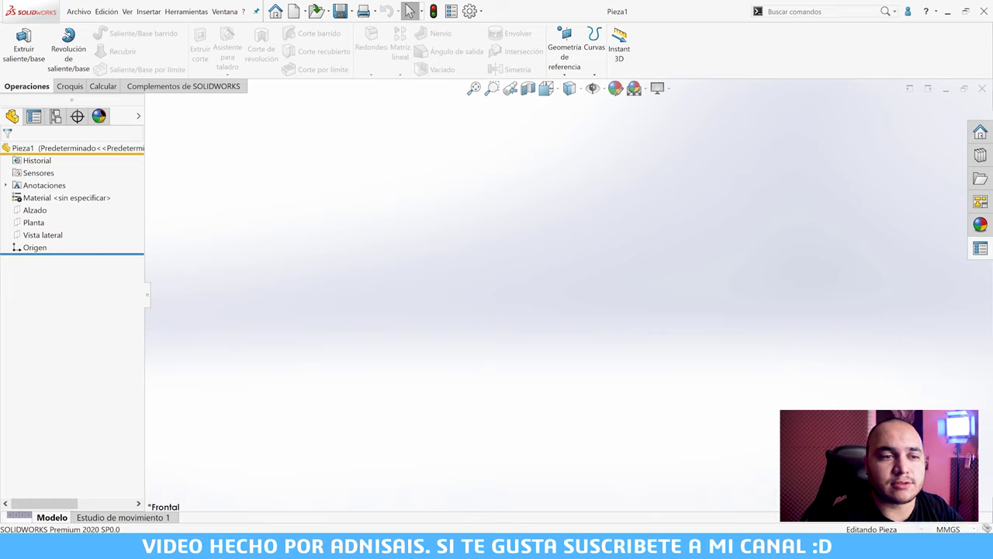
click(740, 379)
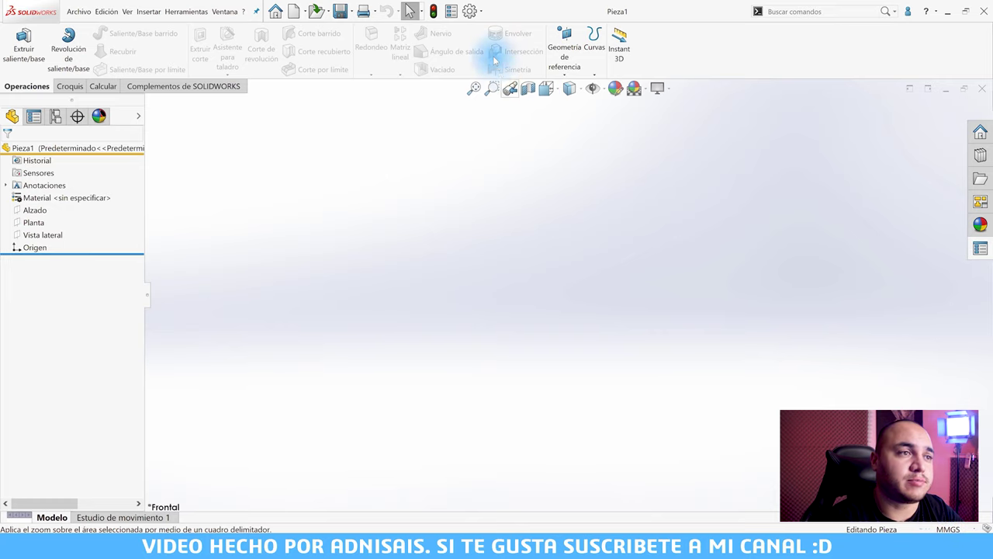